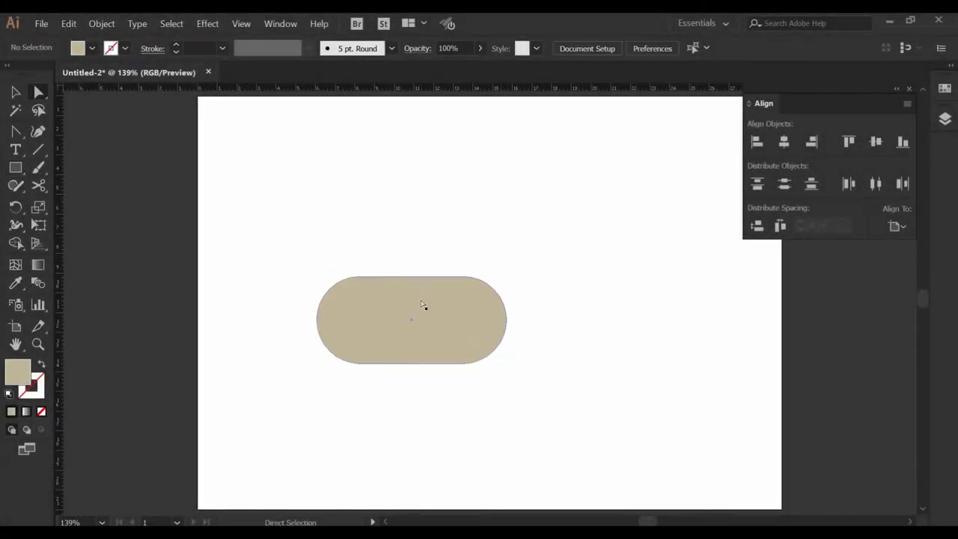
- Tilt the pill-shaped body counter-clockwise and add a tall neck rectangle tapered at the top
click(422, 305)
mouse_move(509, 364)
mouse_down()
mouse_move(444, 321)
mouse_move(505, 286)
mouse_up()
key(m)
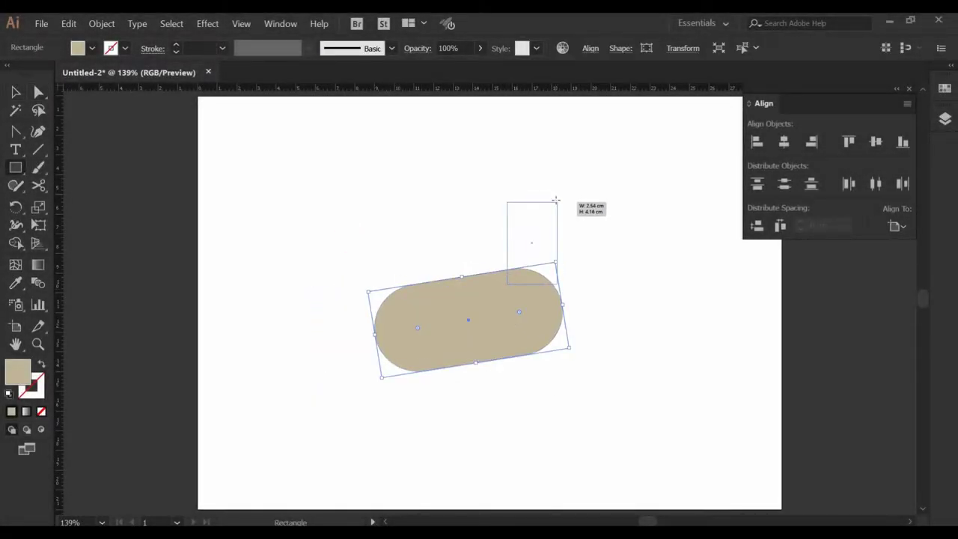
drag(555, 199, 557, 200)
key(a)
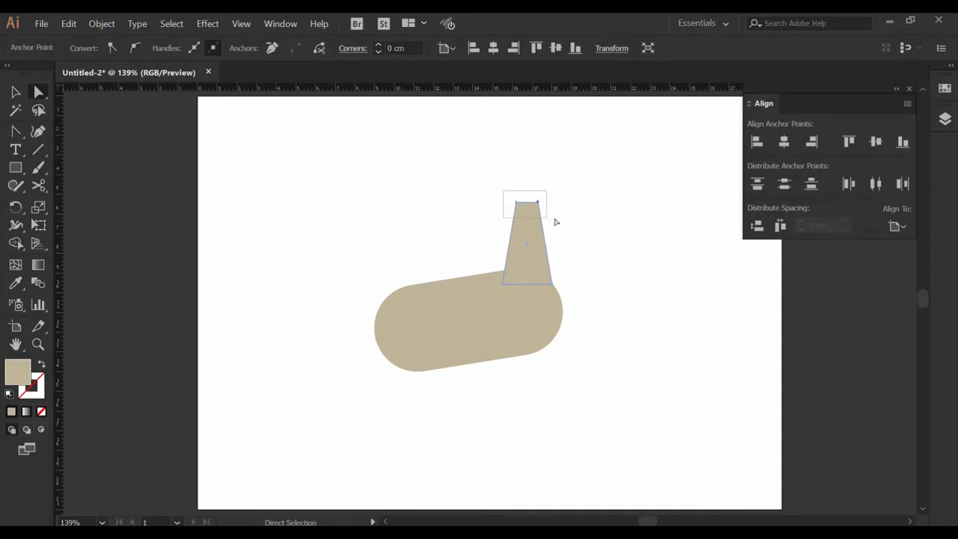
click(548, 232)
drag(492, 169, 583, 244)
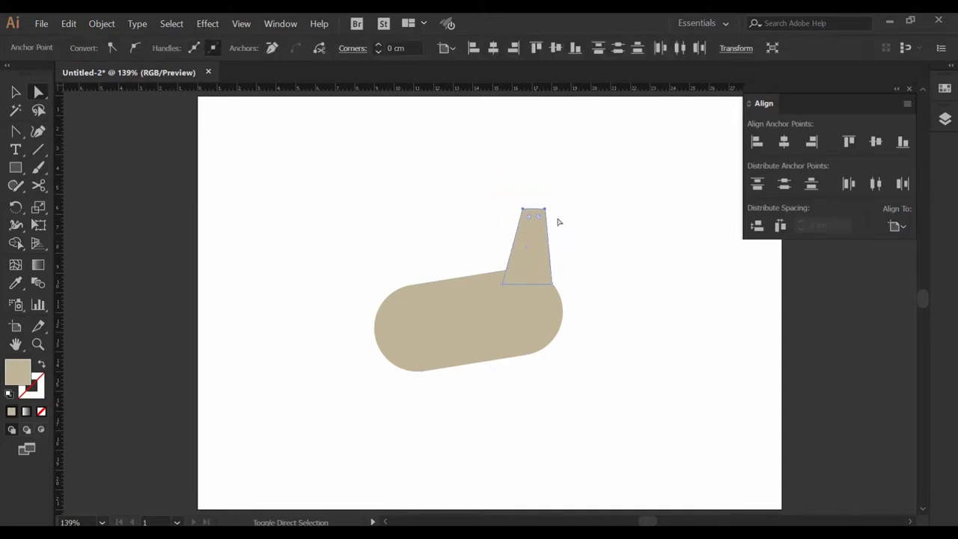
- Draw a head rectangle atop the neck and reshape it into a wedge with a rounded snout
key(m)
drag(496, 177, 518, 212)
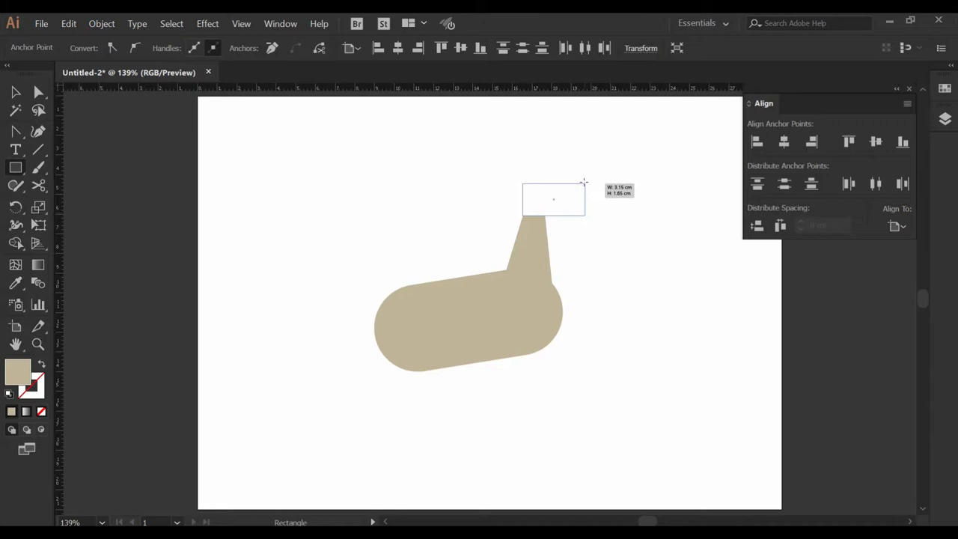
drag(583, 182, 584, 183)
key(a)
click(501, 172)
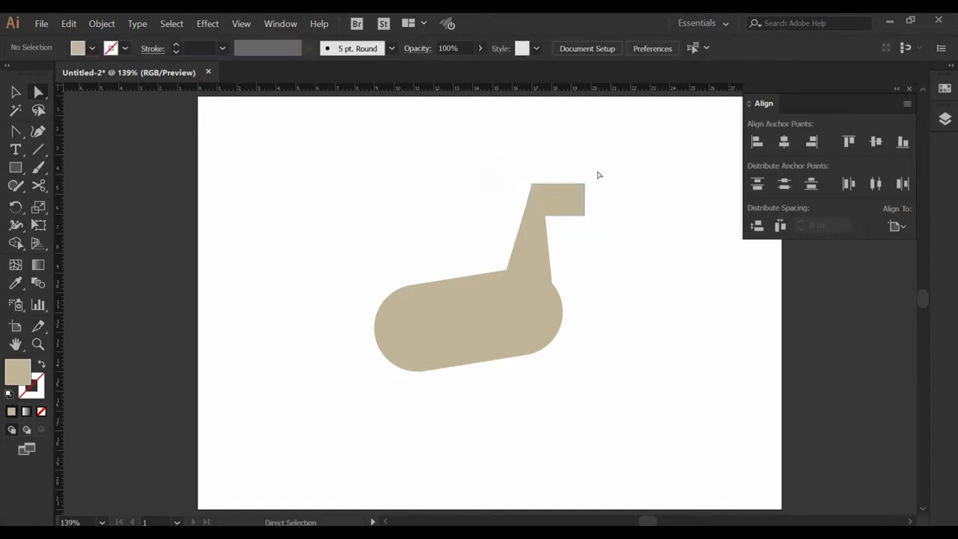
click(550, 225)
key(a)
drag(597, 196, 587, 218)
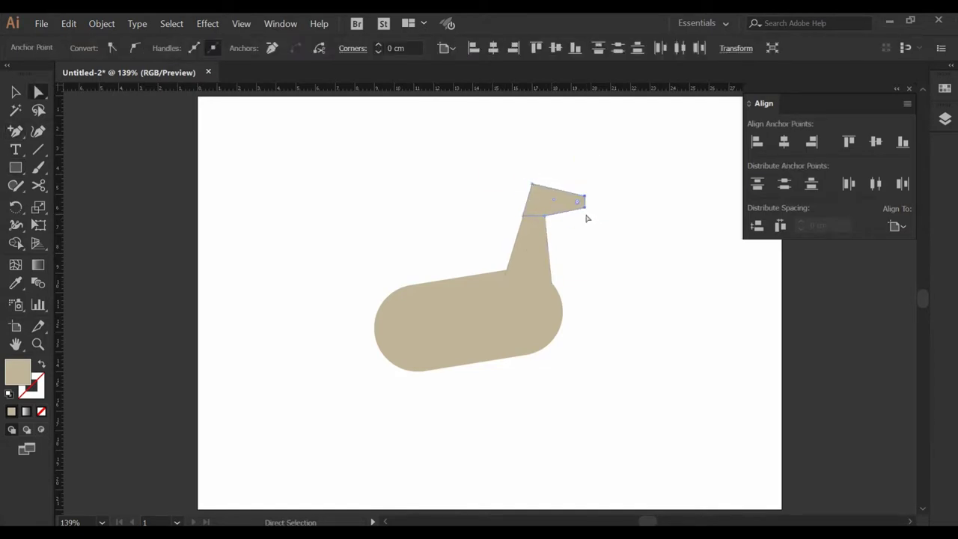
click(600, 242)
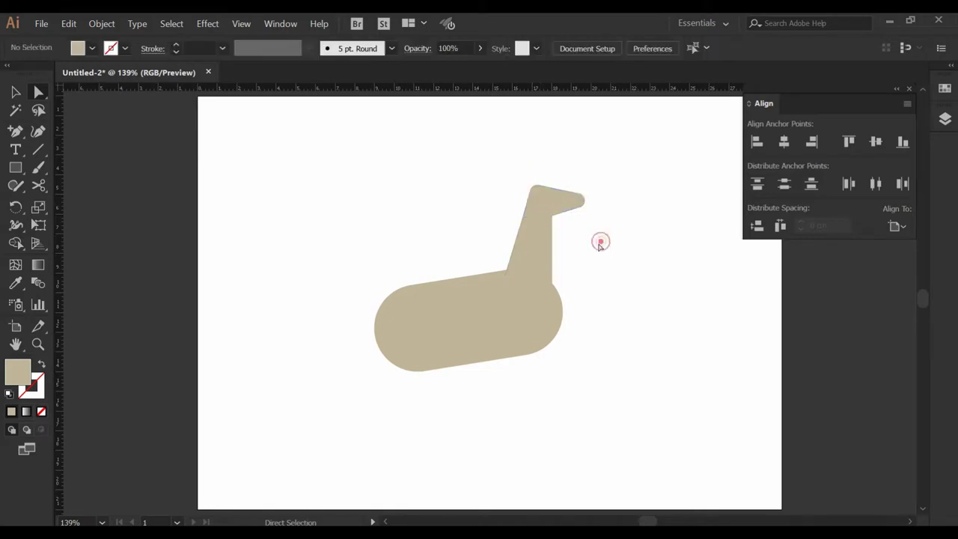
- Draw a short ear path at the head's back with a leaf-shaped width profile and heavier stroke
drag(546, 209, 546, 210)
key(l)
click(532, 188)
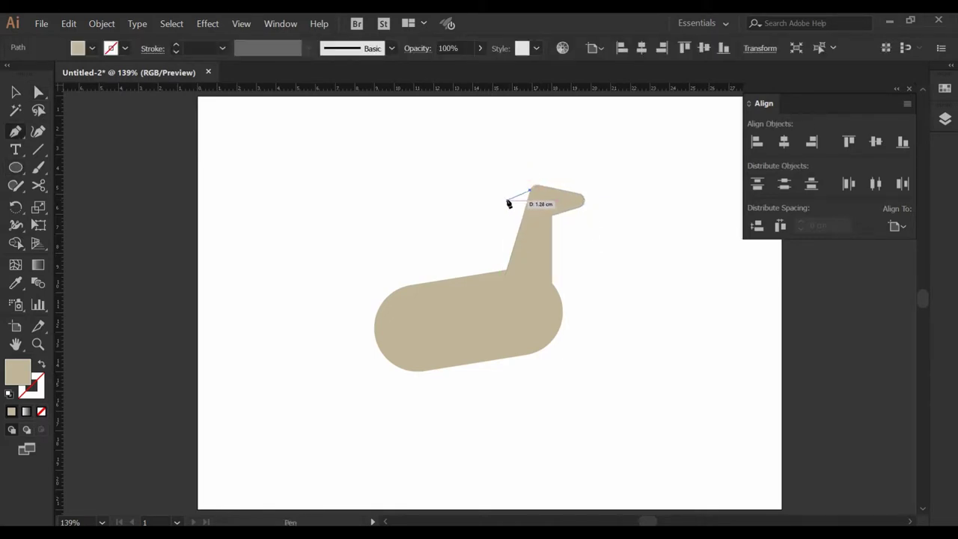
click(508, 201)
key(v)
click(41, 363)
click(308, 48)
click(252, 97)
click(176, 44)
click(283, 166)
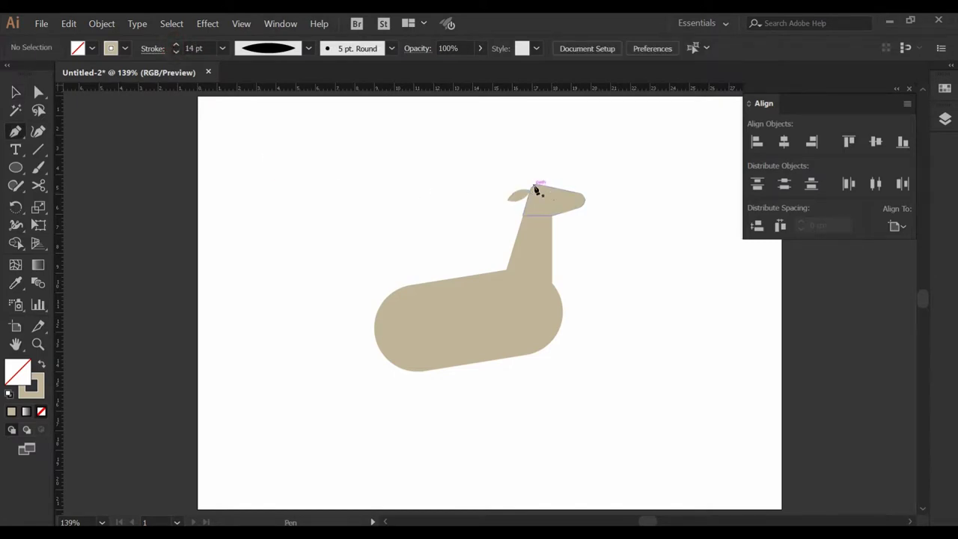
- Draw a curved horn rising above the head with a dark stroke
drag(534, 190, 536, 102)
key(v)
drag(400, 169, 553, 154)
click(113, 49)
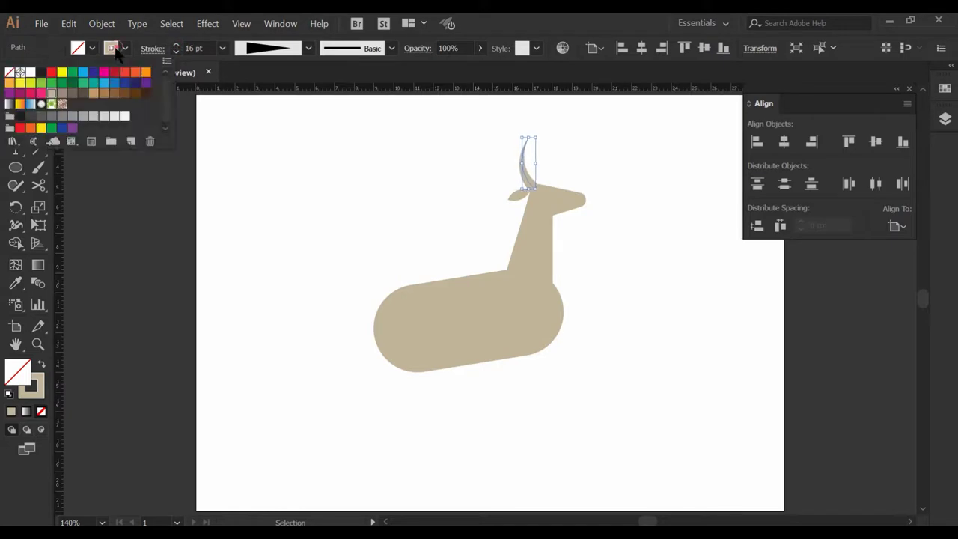
click(41, 73)
click(320, 152)
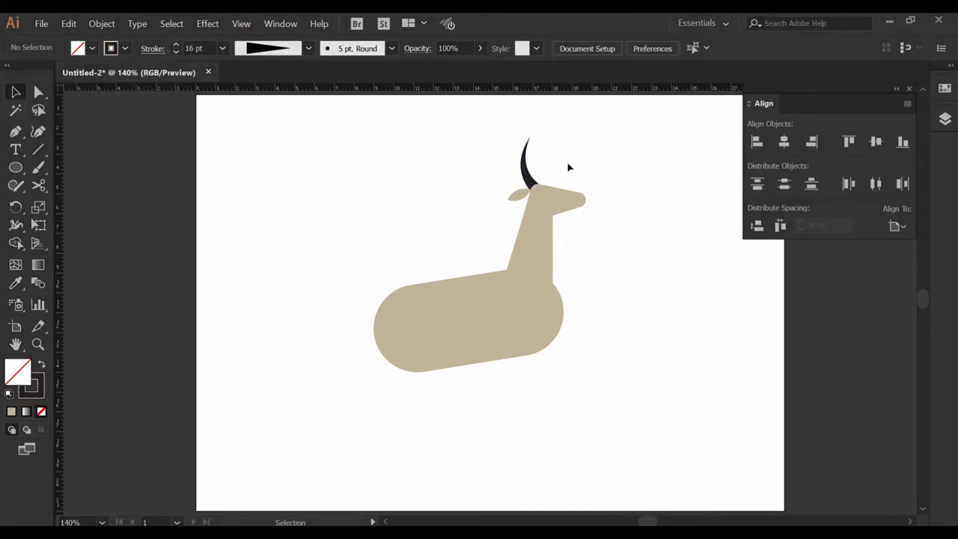
click(527, 140)
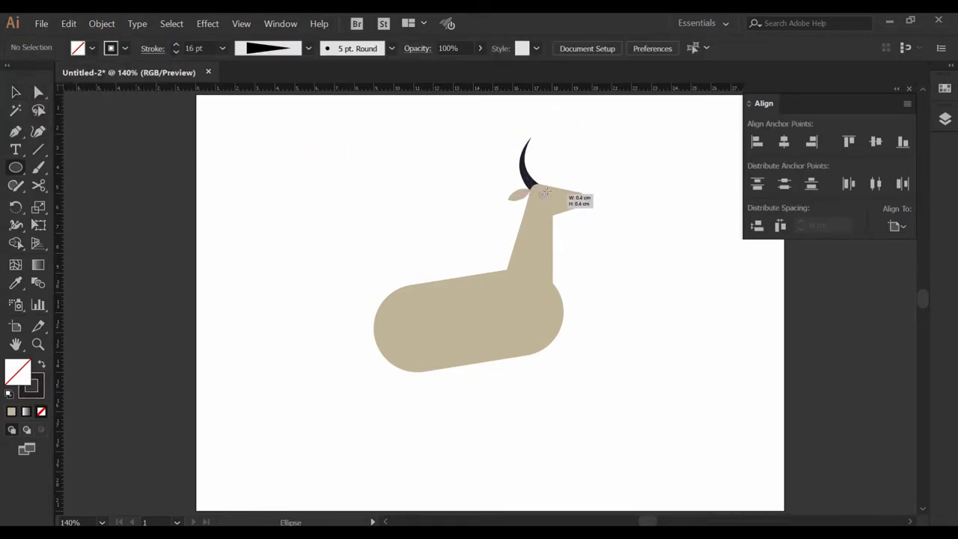
- Add a dark round eye on the head with a small white highlight circle inside
drag(547, 192, 549, 202)
key(shift+x)
key(ctrl+equal)
key(ctrl+equal)
key(ctrl+equal)
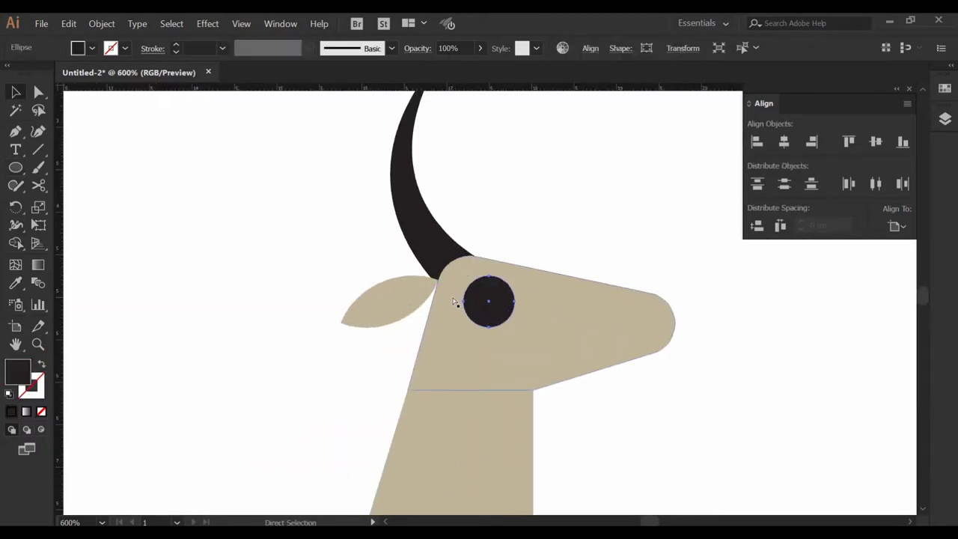
key(v)
drag(512, 350, 497, 329)
right_click(526, 331)
key(Escape)
click(92, 48)
click(29, 84)
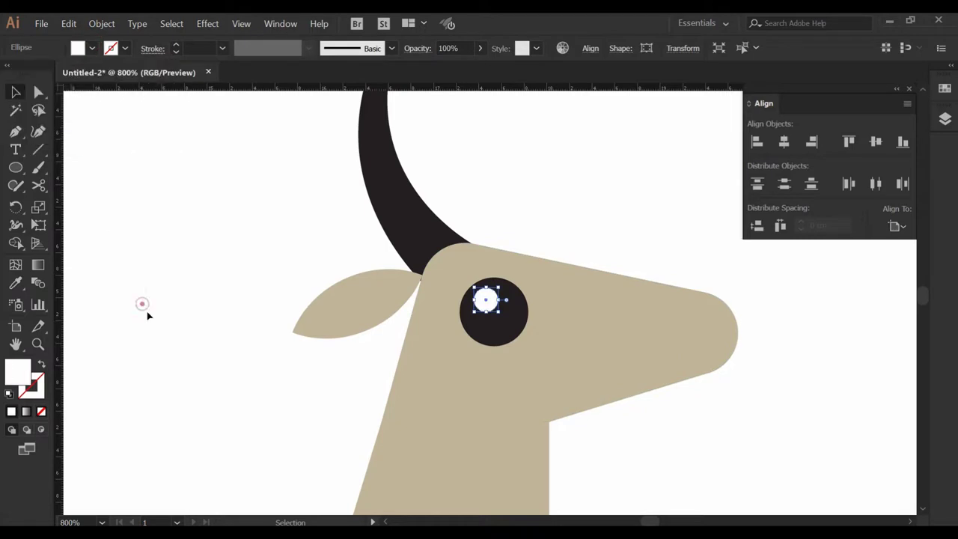
key(ctrl+0)
- Tweak the head and horn anchors, and lower and flatten the ear
key(a)
click(503, 286)
click(609, 164)
drag(633, 106, 494, 231)
click(493, 231)
click(527, 202)
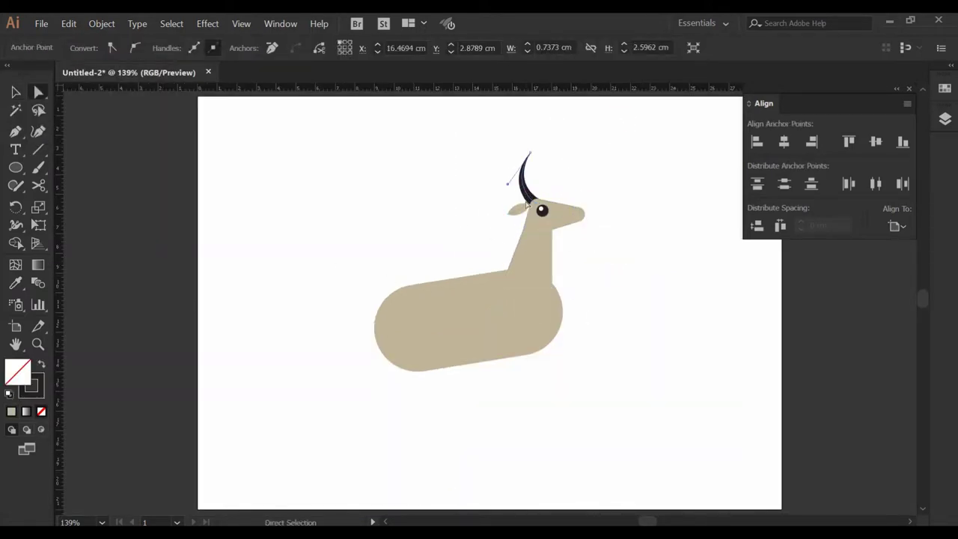
click(514, 180)
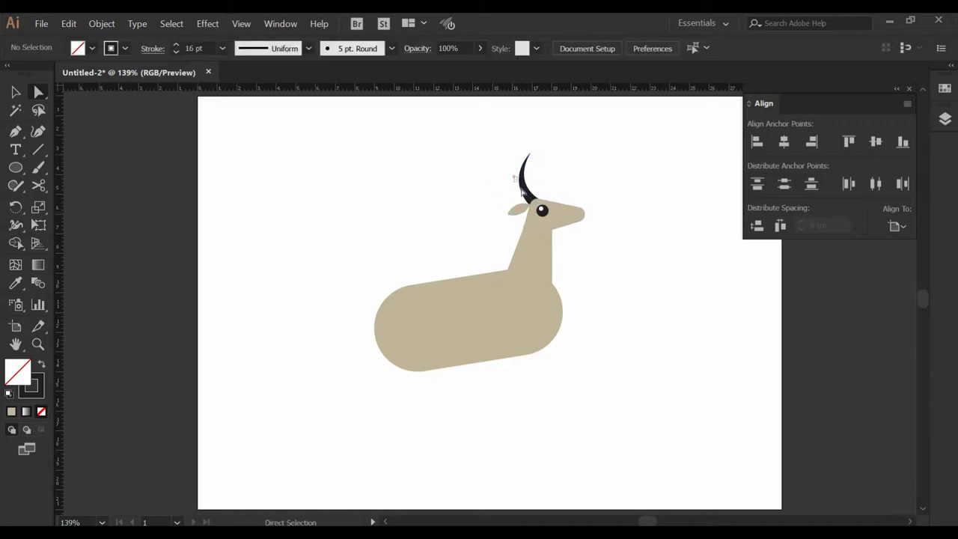
click(536, 214)
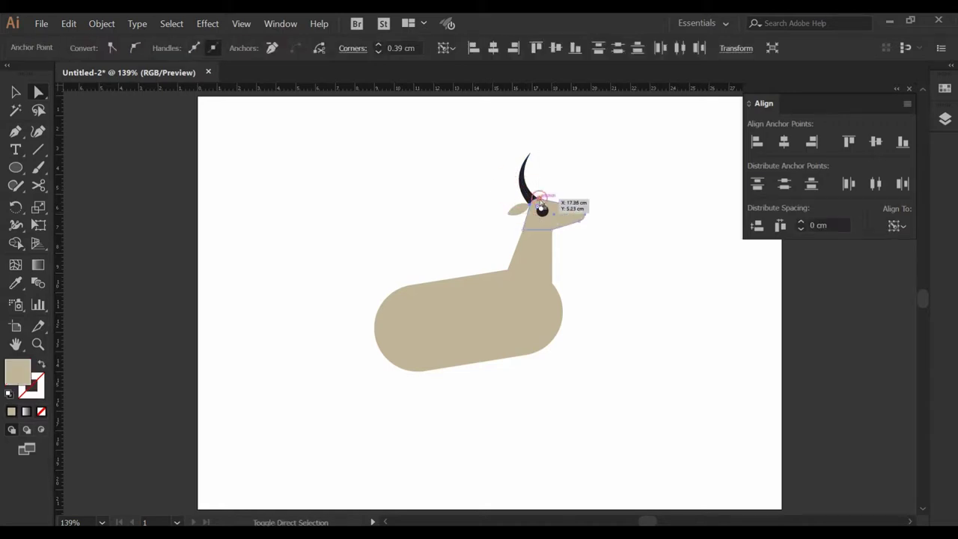
click(490, 232)
drag(516, 218, 516, 222)
click(486, 244)
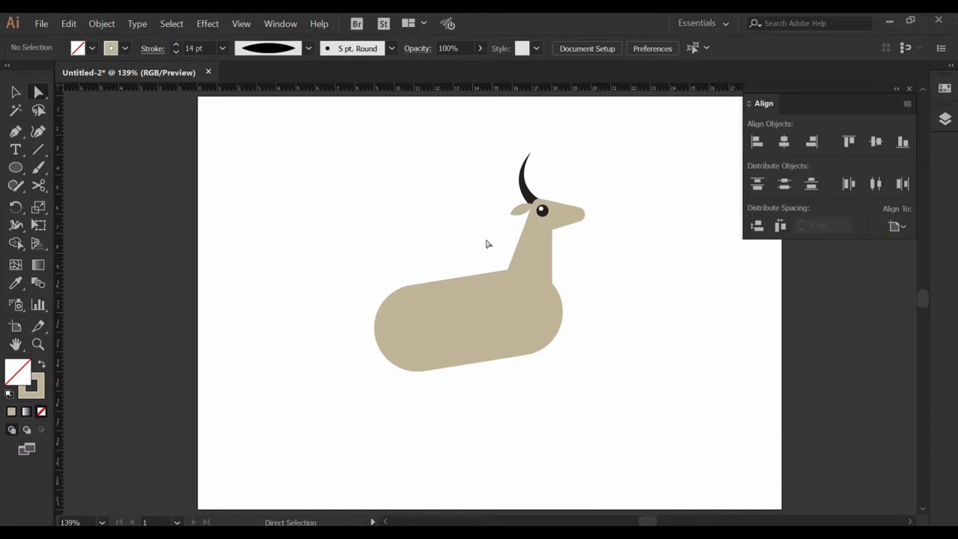
- Draw an upper leg rectangle below the body, taper its bottom, and angle it forward
key(m)
drag(508, 341, 524, 398)
mouse_move(536, 432)
mouse_down()
mouse_move(511, 429)
mouse_move(519, 397)
mouse_up()
key(a)
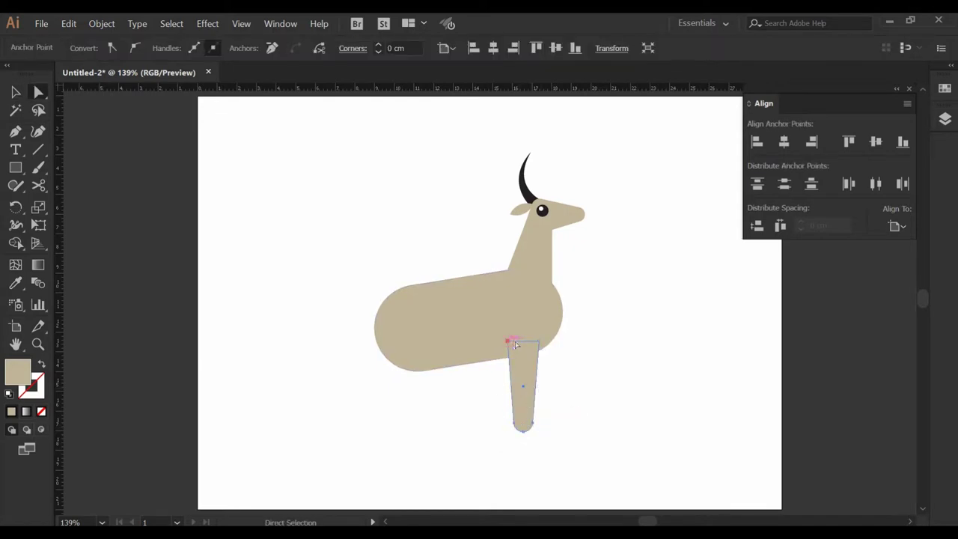
key(v)
click(523, 404)
mouse_move(541, 435)
mouse_down()
mouse_move(576, 389)
mouse_move(566, 376)
mouse_move(593, 386)
mouse_up()
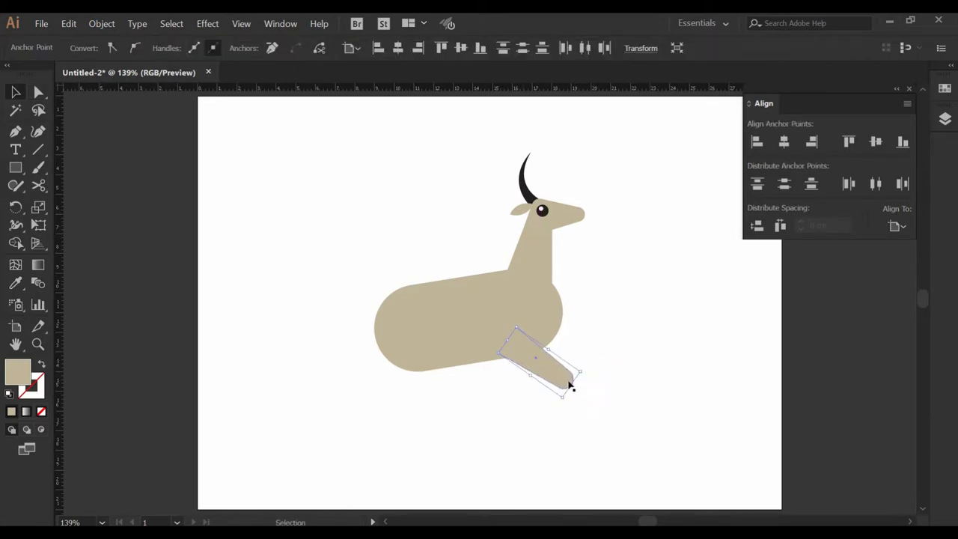
- Add a rounded lower leg piece angled diagonally, then rotate the whole gazelle upward into a leap
click(551, 400)
drag(566, 384, 559, 390)
key(m)
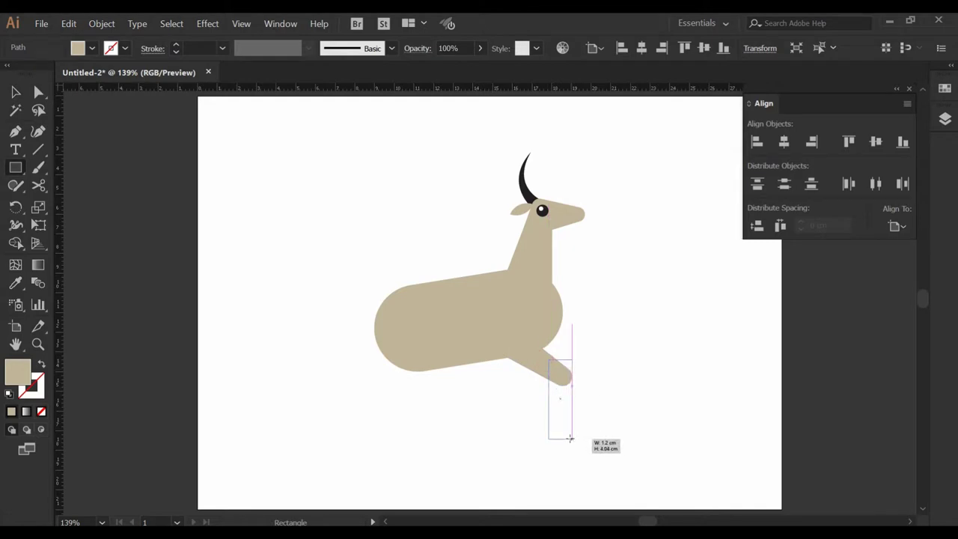
drag(569, 438, 569, 439)
key(v)
drag(558, 379, 560, 392)
mouse_move(573, 452)
mouse_down()
mouse_move(560, 425)
mouse_move(531, 414)
mouse_up()
key(a)
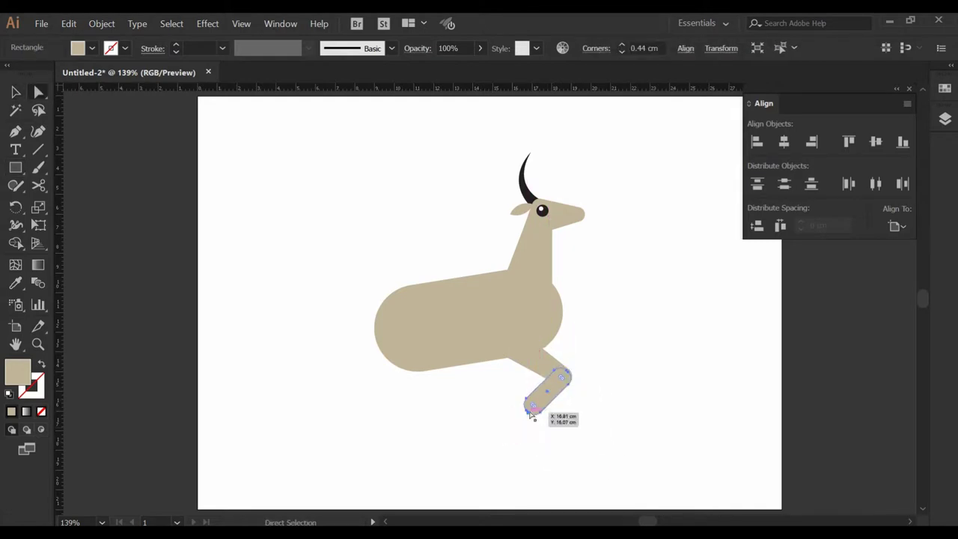
key(v)
click(604, 359)
click(556, 336)
key(ctrl+a)
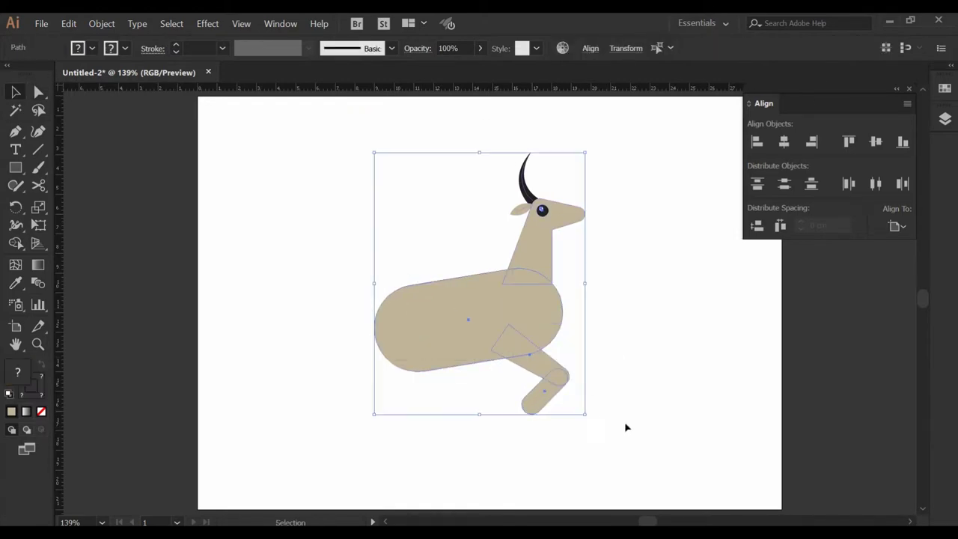
drag(624, 427, 641, 357)
- Move a leg piece down to the lower left to start the second leg
click(642, 357)
mouse_move(554, 382)
mouse_down()
mouse_move(447, 397)
mouse_move(394, 433)
mouse_move(404, 417)
mouse_move(389, 467)
mouse_move(421, 486)
mouse_move(426, 451)
mouse_move(374, 474)
mouse_up()
key(a)
key(v)
key(a)
key(v)
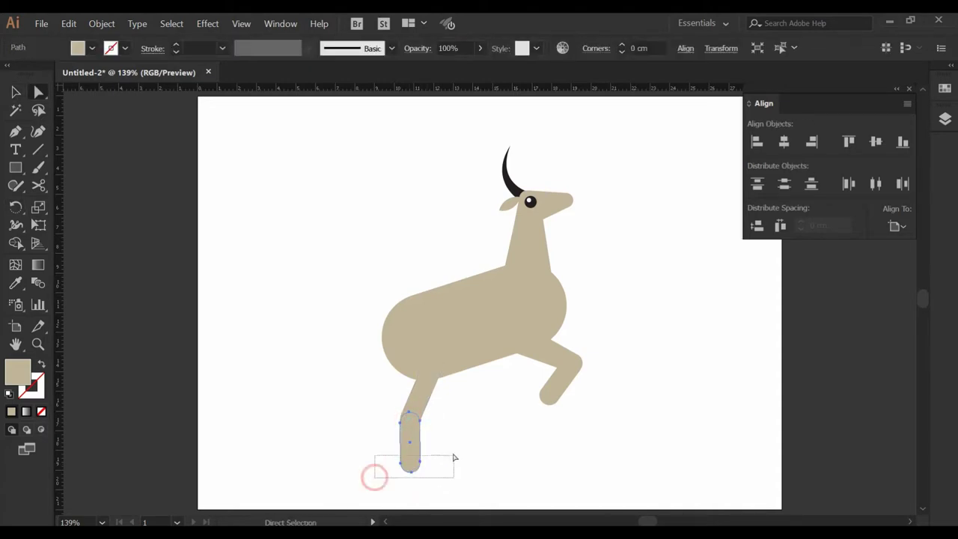
key(v)
- Adjust the second leg's foot anchors and reshape its top so it joins the body
click(415, 413)
click(491, 391)
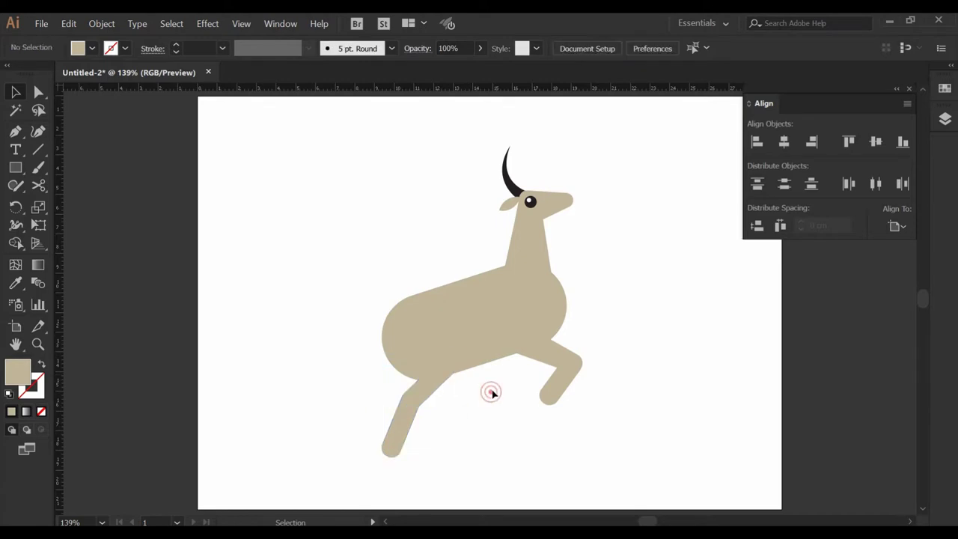
drag(375, 439, 415, 488)
click(451, 362)
drag(464, 364, 451, 348)
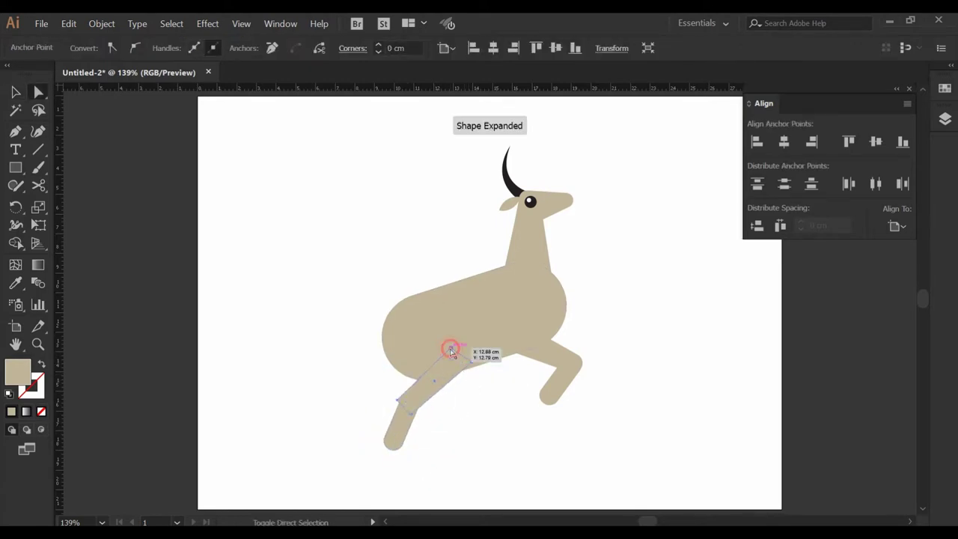
key(ctrl+shift+a)
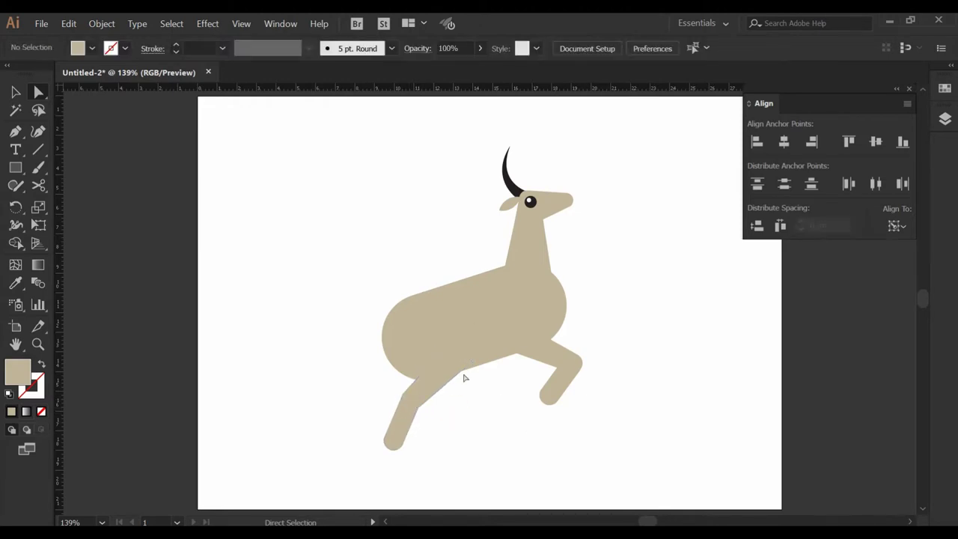
- Shorten the thin rectangle and tilt it outward from the rump as a pointed tail
drag(392, 389, 394, 392)
drag(390, 330, 392, 346)
key(ctrl+shift+a)
click(390, 389)
key(v)
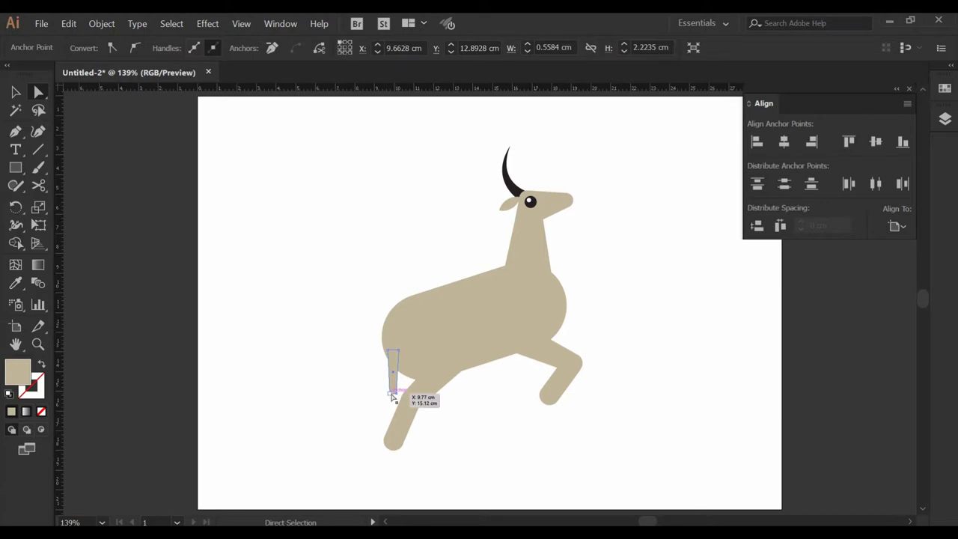
key(v)
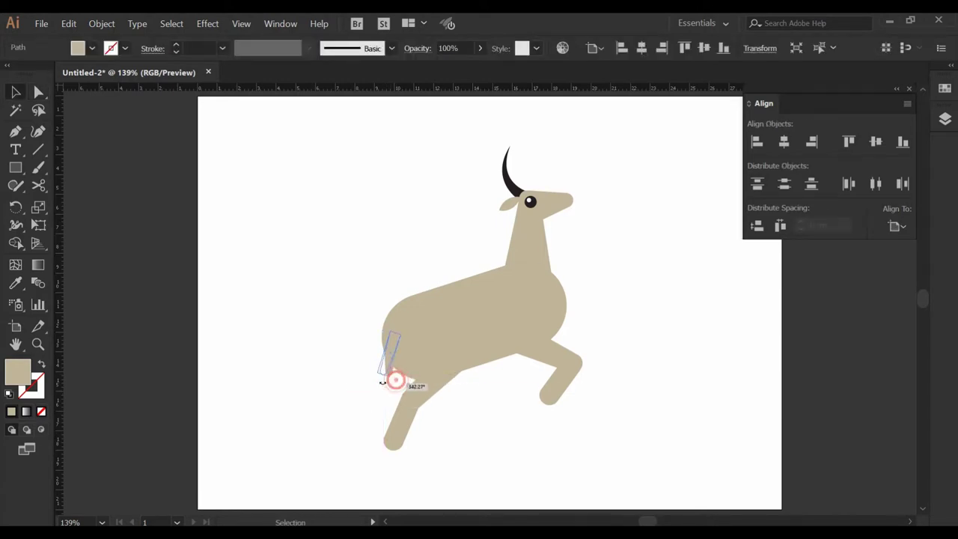
drag(376, 358, 374, 355)
click(377, 342)
click(395, 353)
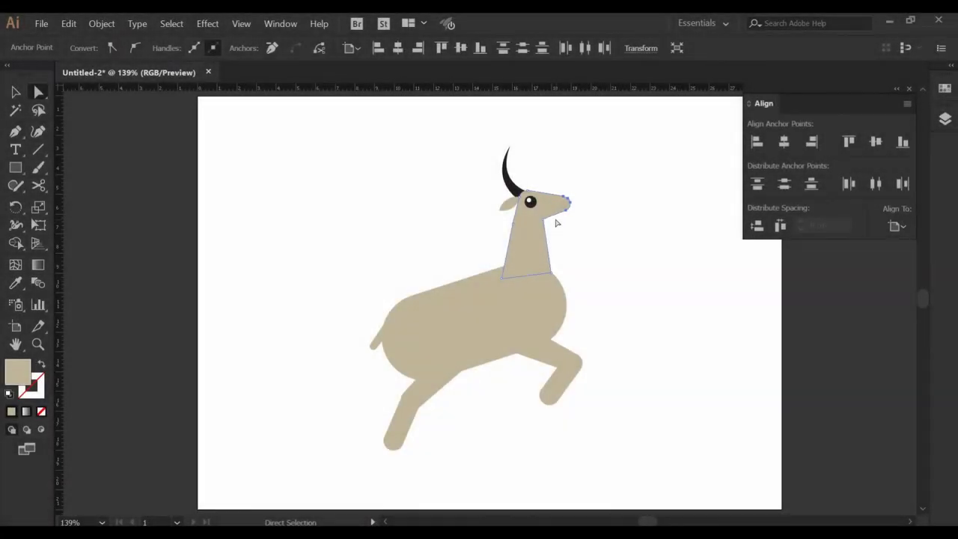
- Rotate the upper neck points around the head slightly to tilt the neck and head
click(542, 228)
click(594, 241)
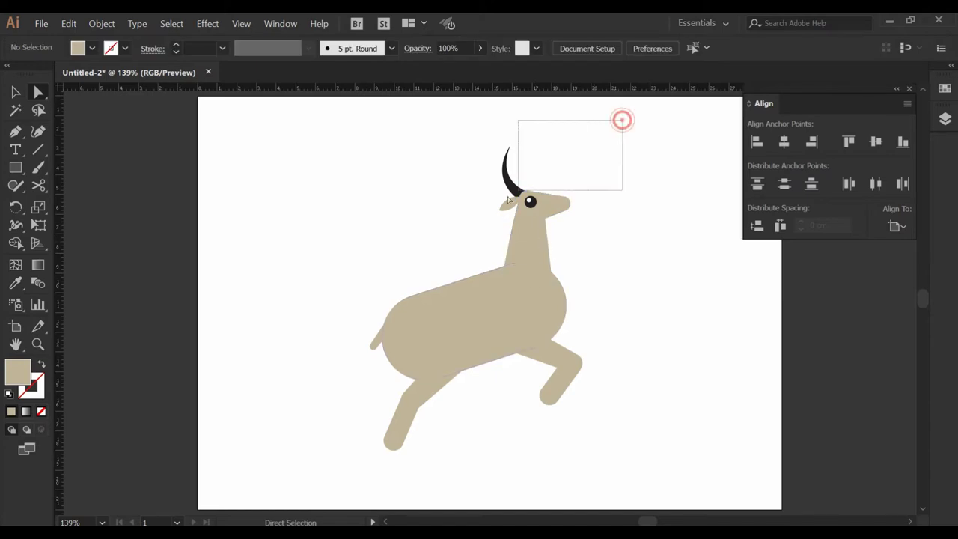
key(r)
drag(588, 211, 586, 221)
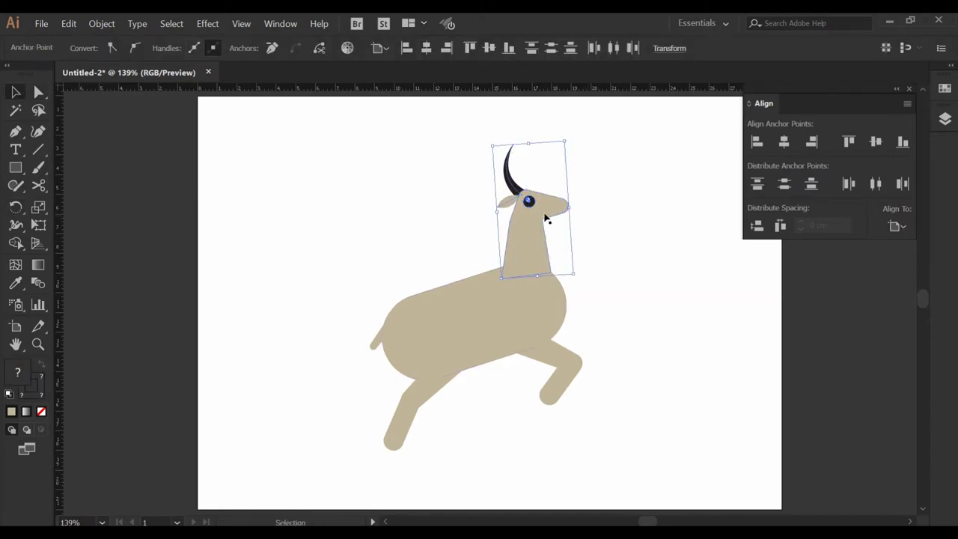
key(a)
click(603, 211)
click(529, 259)
key(v)
click(616, 252)
- Round off the body's corners and nudge the tail and back leg into place
click(423, 341)
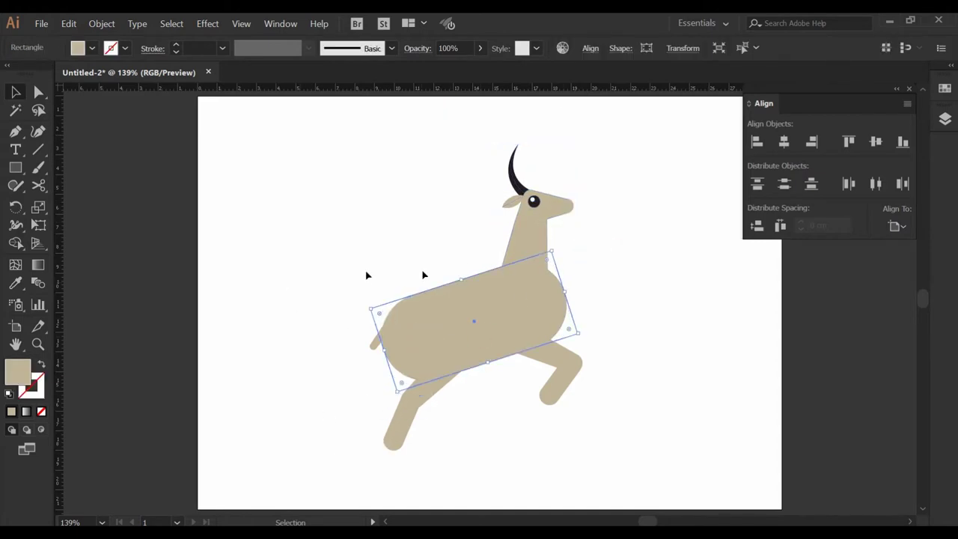
drag(599, 162, 455, 257)
key(a)
click(476, 323)
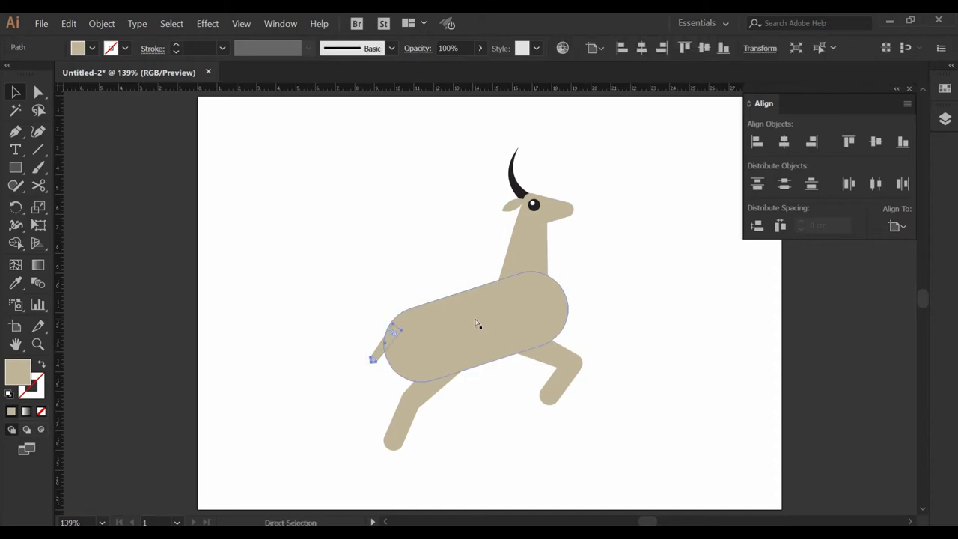
key(v)
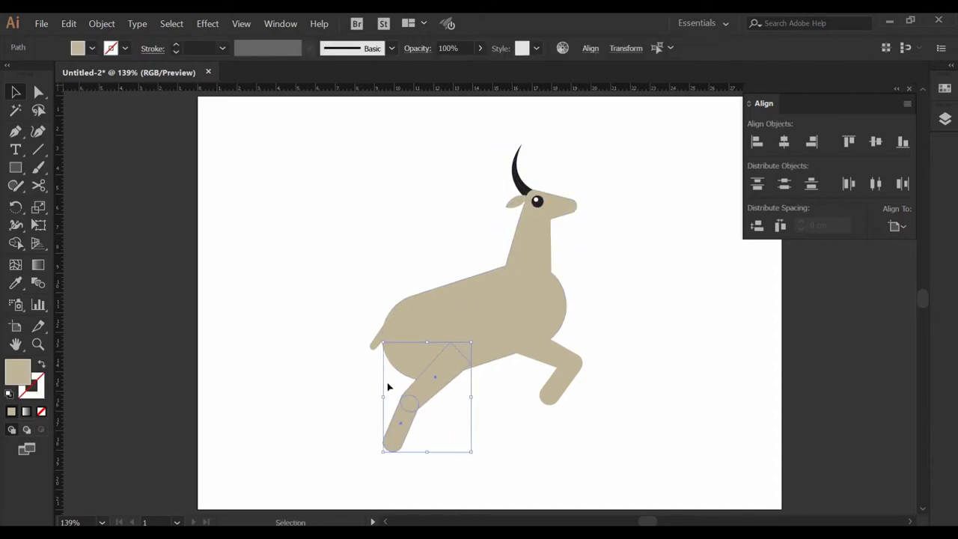
click(380, 340)
click(554, 391)
drag(553, 391, 563, 391)
click(391, 352)
click(384, 332)
click(376, 421)
click(430, 407)
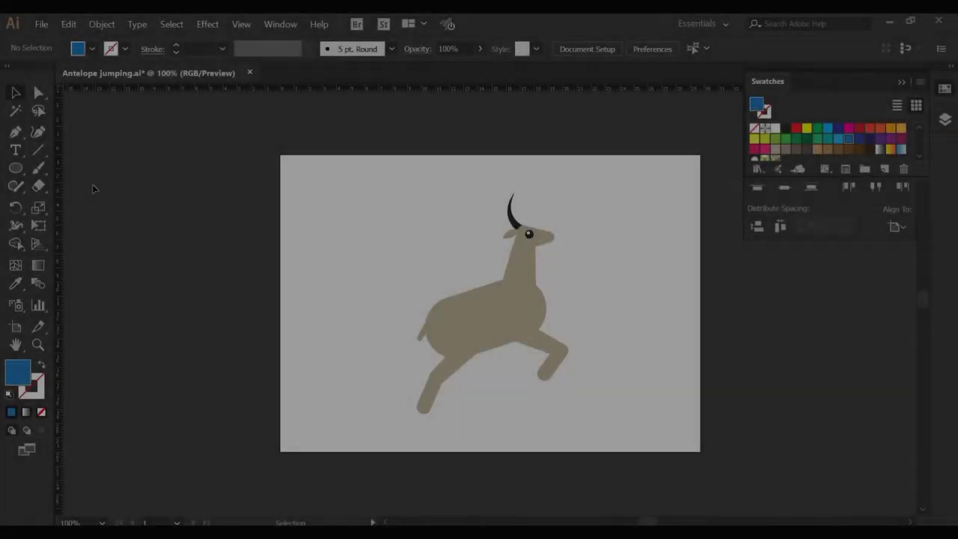
- Draw an artboard-size blue rectangle and send it behind the gazelle
drag(15, 168, 82, 165)
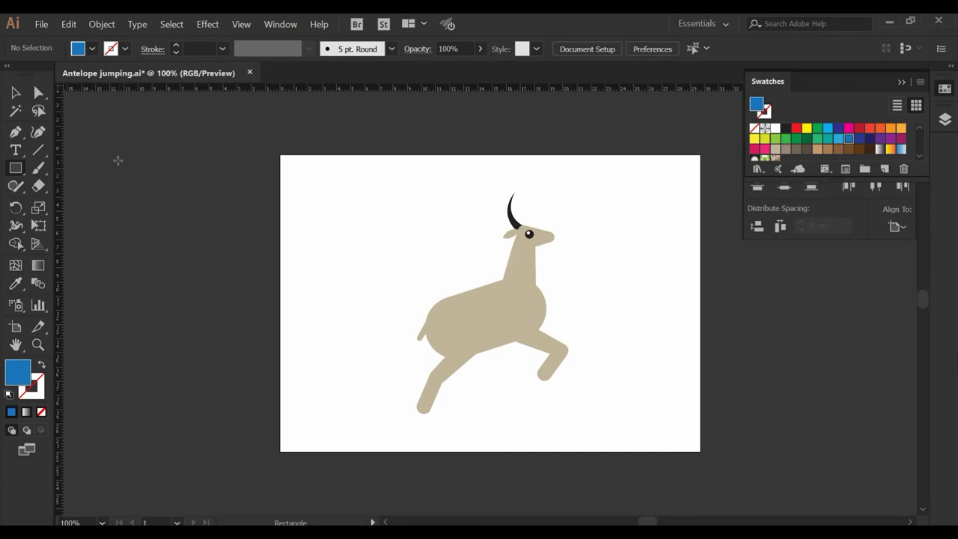
drag(356, 235, 700, 452)
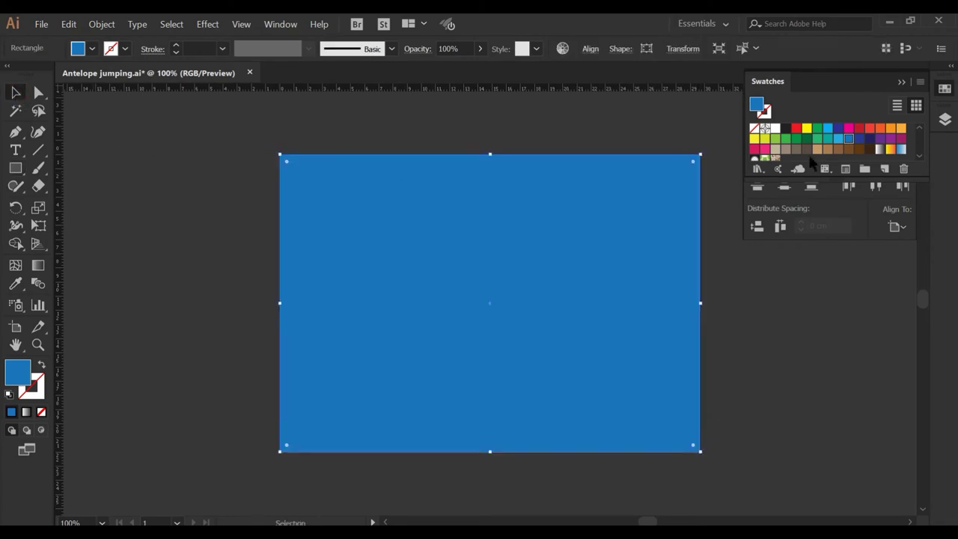
key(ctrl+shift+bracketleft)
key(ctrl+shift+a)
- Draw a dark-blue circle at the artboard's upper left
key(l)
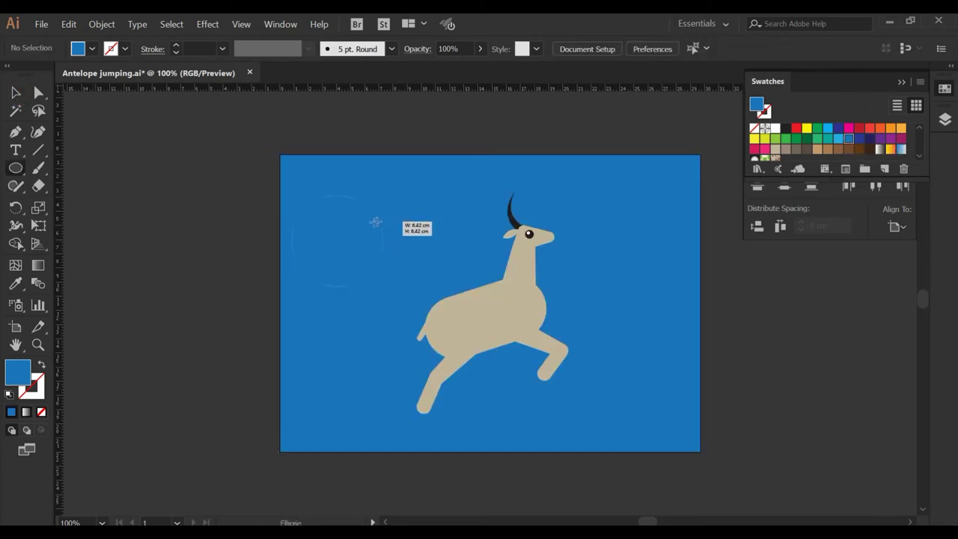
drag(376, 221, 373, 277)
click(858, 139)
key(v)
- Make the circle a new scatter brush with random size, minimum about 80%
click(280, 24)
click(314, 200)
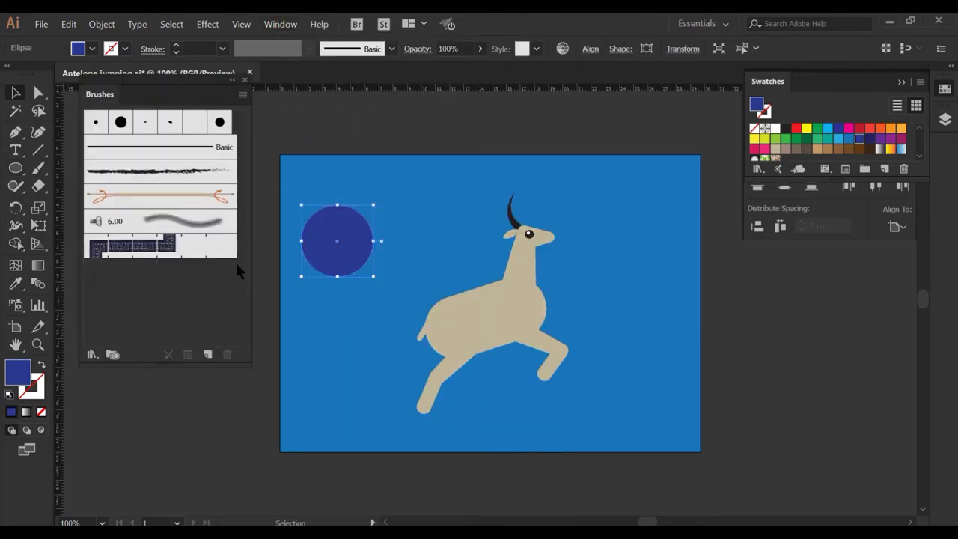
click(208, 354)
click(443, 372)
click(583, 191)
click(591, 223)
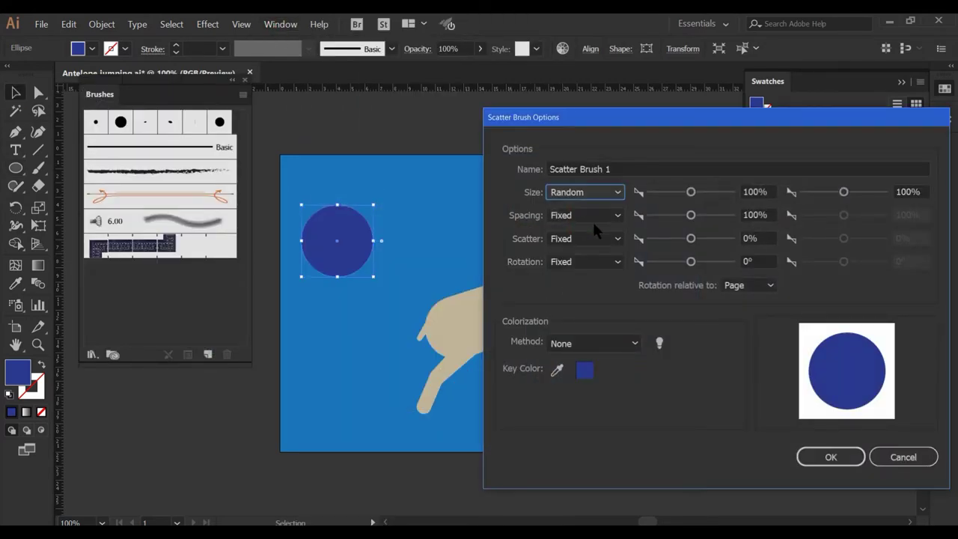
drag(690, 192, 687, 191)
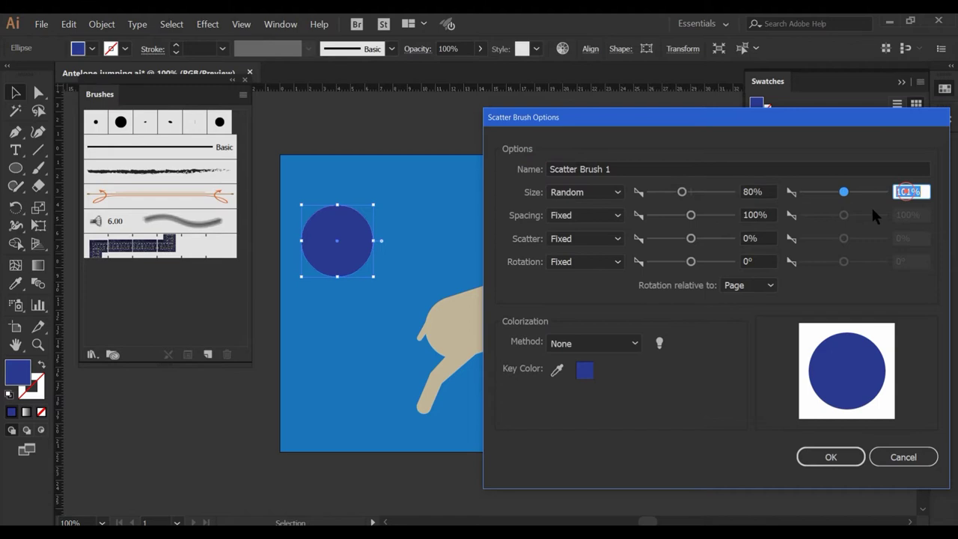
click(831, 455)
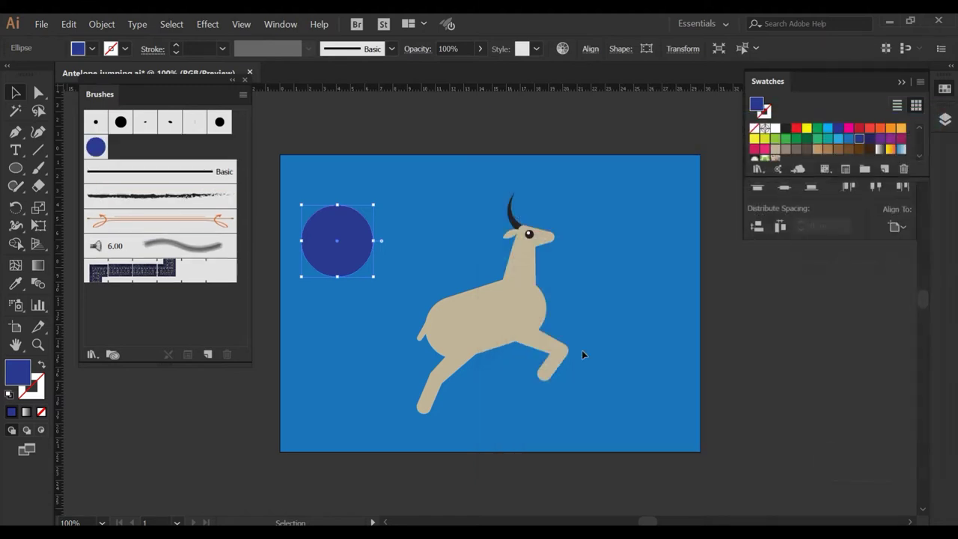
- Delete the dark-blue circle and paint scatter-brush cloud strokes along the bottom and top edges
key(Delete)
click(39, 168)
drag(301, 447, 710, 442)
key(ctrl+z)
mouse_move(515, 145)
mouse_down()
mouse_move(704, 153)
mouse_move(696, 157)
mouse_up()
key(ctrl+z)
- Set the top cloud band's opacity to 50% and review the scatter brush options
key(v)
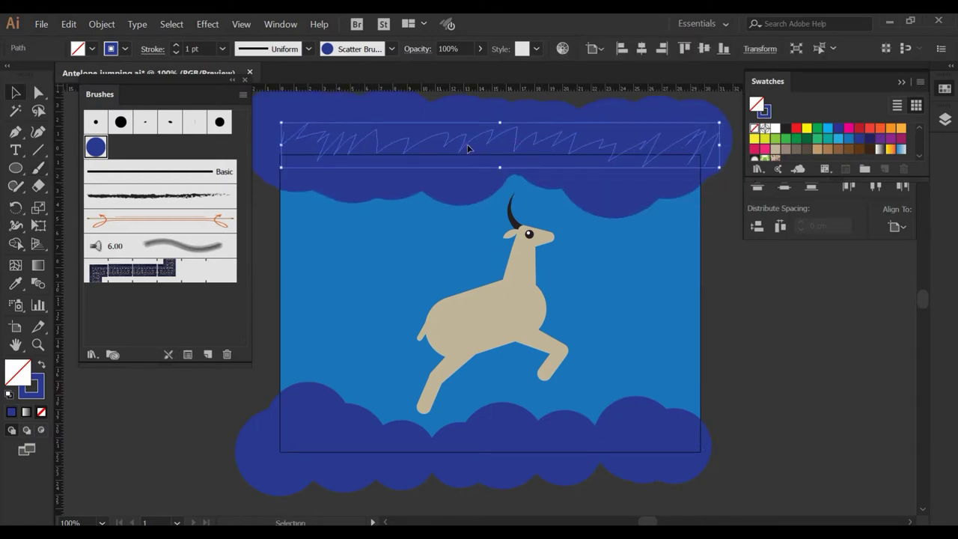
click(479, 49)
text(50)
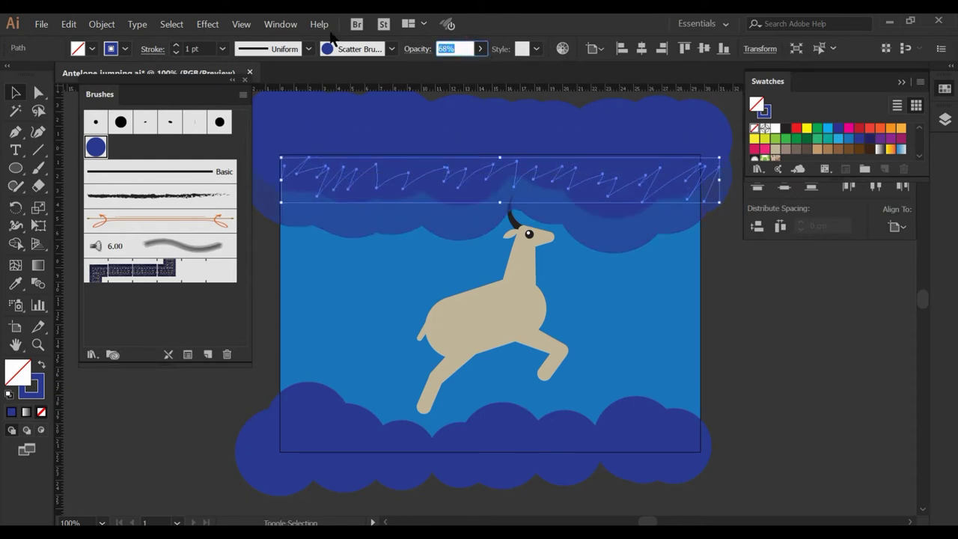
key(Return)
double_click(96, 146)
click(913, 457)
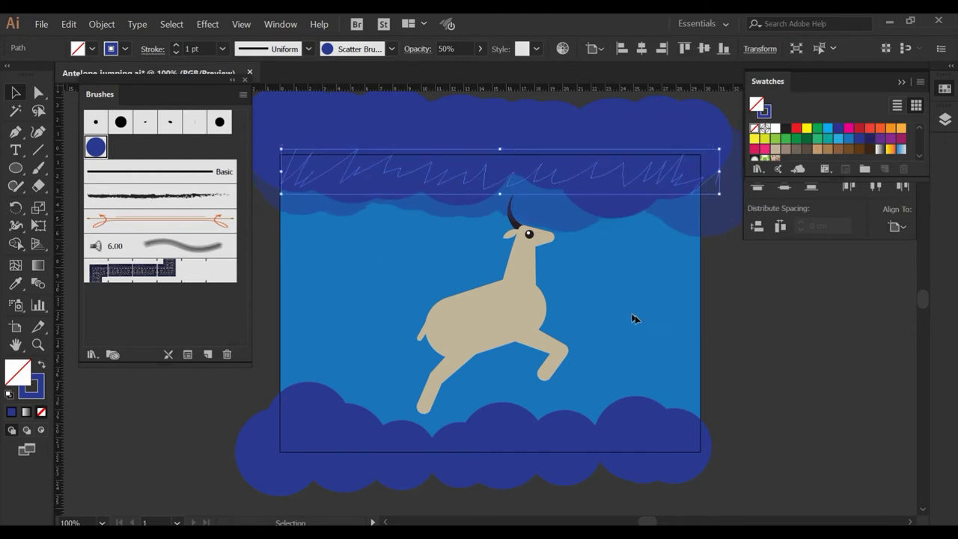
- Set the bottom cloud band's opacity to 70%
ctrl+click(538, 443)
key(v)
key(shift+Up)
key(shift+Up)
key(shift+Up)
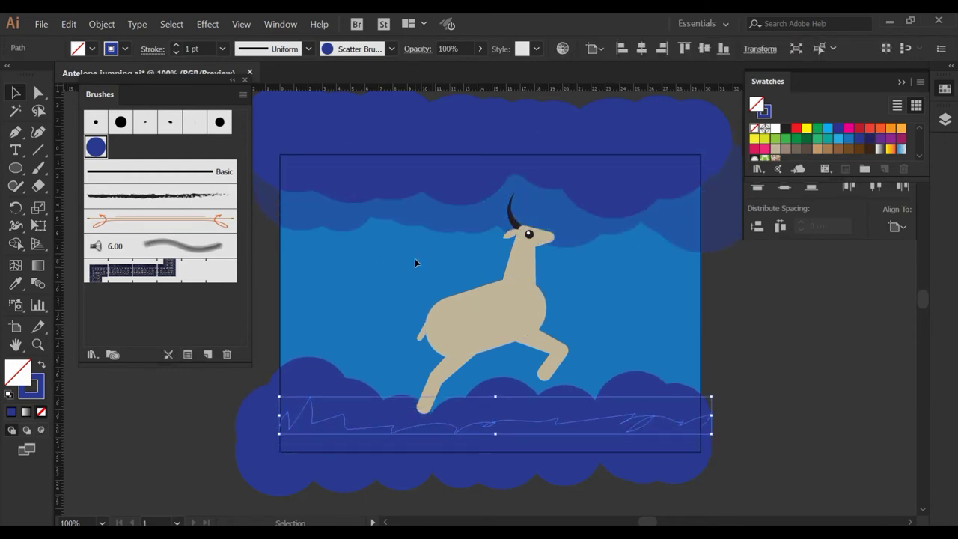
click(449, 67)
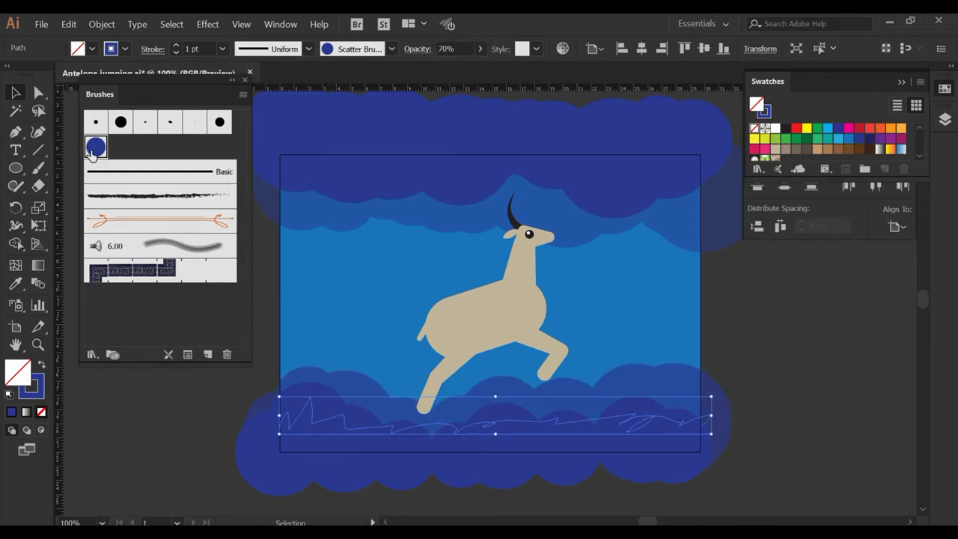
key(ctrl+z)
- Nudge the bottom cloud band slightly upward into position
click(339, 476)
key(shift+Up)
key(shift+Up)
key(ctrl+shift+z)
drag(332, 452, 370, 209)
key(ctrl+z)
- Select both cloud bands and expand their appearance into shapes
key(ctrl+minus)
drag(310, 127, 385, 452)
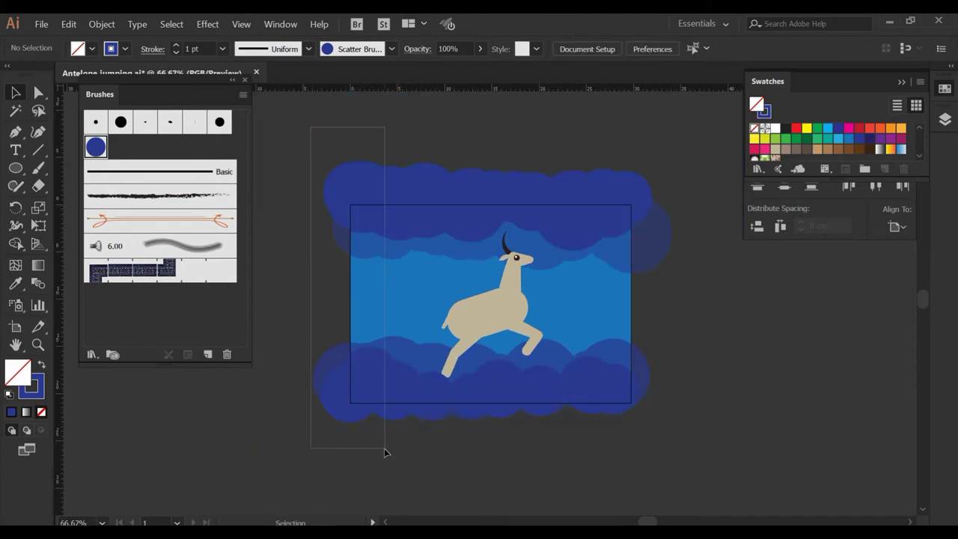
click(102, 24)
click(133, 152)
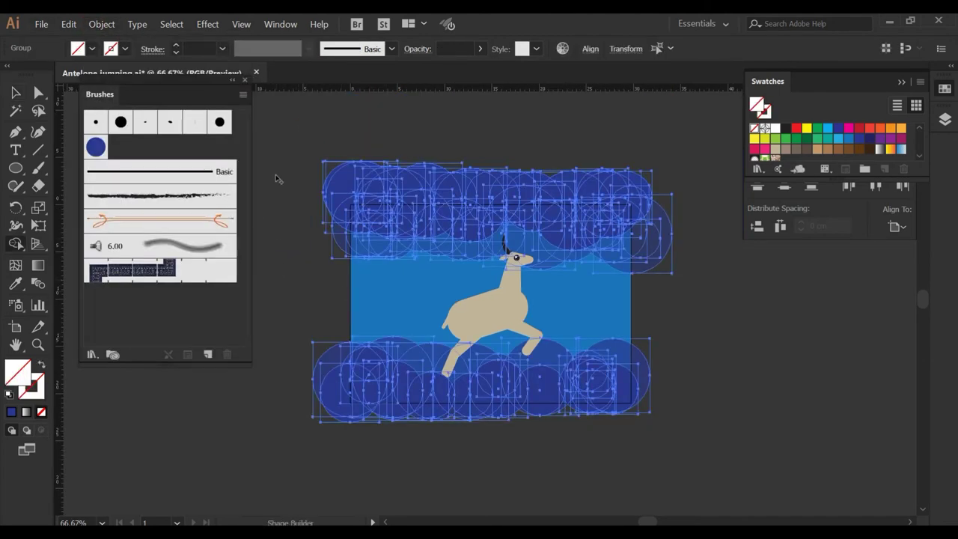
- Erase the cloud parts beyond the blue rectangle's left, bottom, right and top edges with Shape Builder
drag(263, 148, 349, 427)
key(ctrl+z)
key(ctrl+z)
key(ctrl+shift+z)
key(ctrl+z)
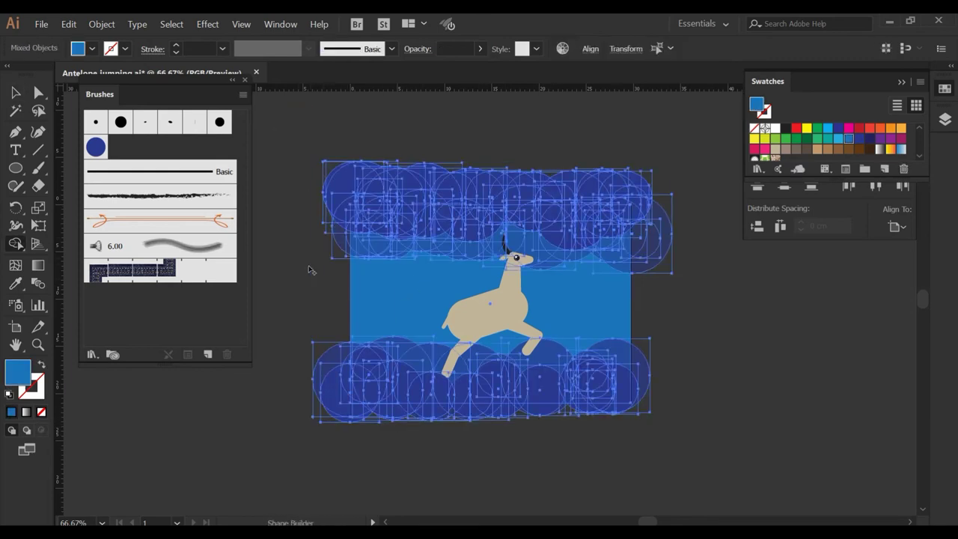
drag(348, 427, 348, 428)
drag(324, 464, 702, 371)
drag(690, 405, 702, 398)
drag(646, 414, 635, 159)
drag(346, 204, 345, 205)
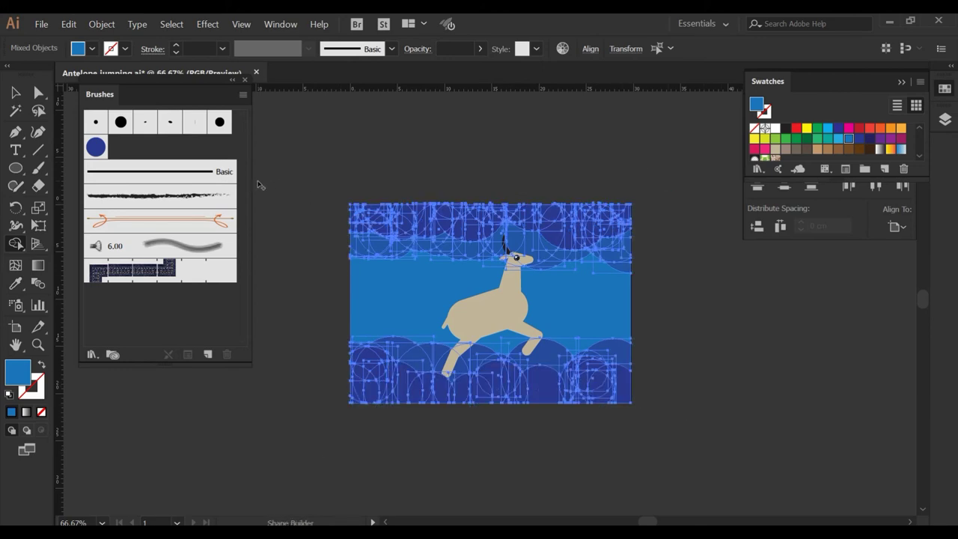
key(ctrl+0)
key(v)
key(ctrl+shift+a)
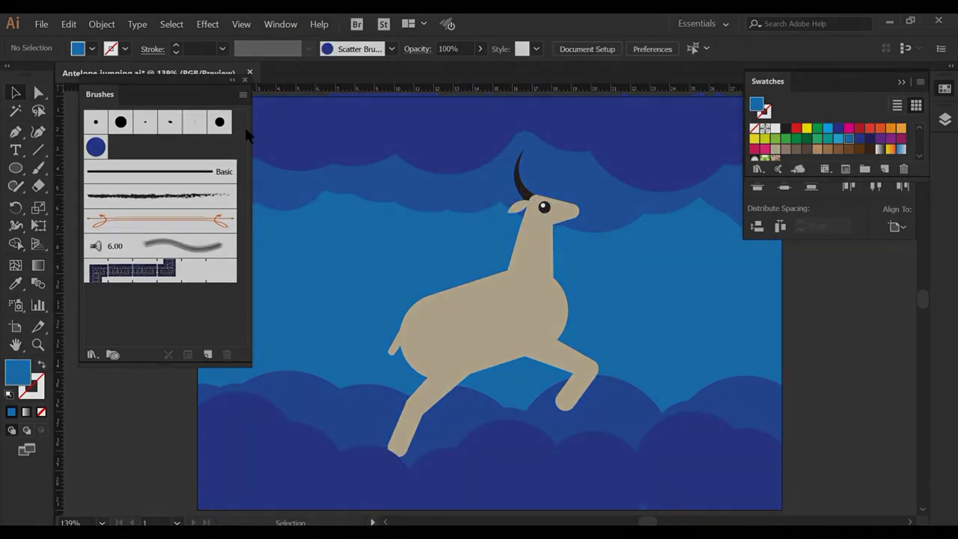